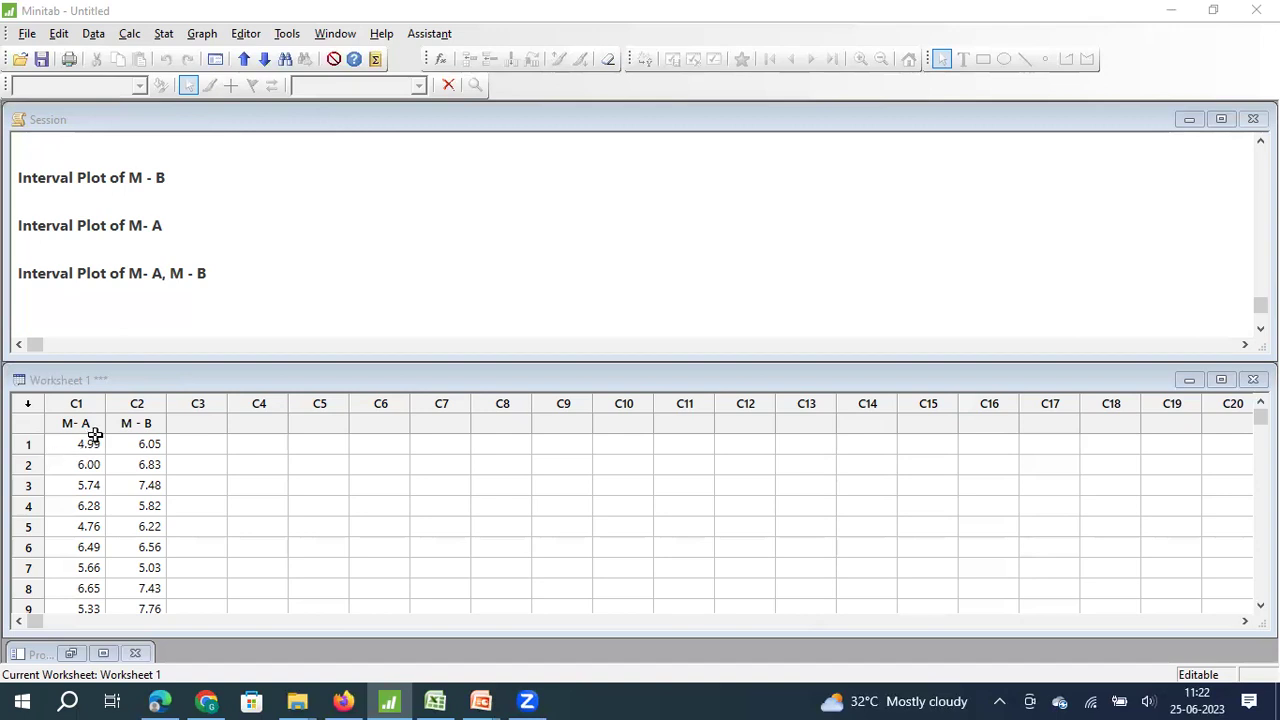
Step: Step through the M-A and M-B worksheet columns to review all 32 sample values
{"action": "left_click", "coordinate": [91, 440]}
{"action": "key", "text": "Down"}
{"action": "key", "text": "Down"}
{"action": "key", "text": "Down"}
{"action": "key", "text": "Down"}
{"action": "key", "text": "Down"}
{"action": "key", "text": "Down"}
{"action": "key", "text": "Down"}
{"action": "key", "text": "Down"}
{"action": "key", "text": "Down"}
{"action": "key", "text": "Down"}
{"action": "key", "text": "Down"}
{"action": "key", "text": "Down"}
{"action": "key", "text": "Down"}
{"action": "key", "text": "Down"}
{"action": "key", "text": "Down"}
{"action": "key", "text": "Down"}
{"action": "key", "text": "Down"}
{"action": "key", "text": "Down"}
{"action": "key", "text": "Down"}
{"action": "key", "text": "Down"}
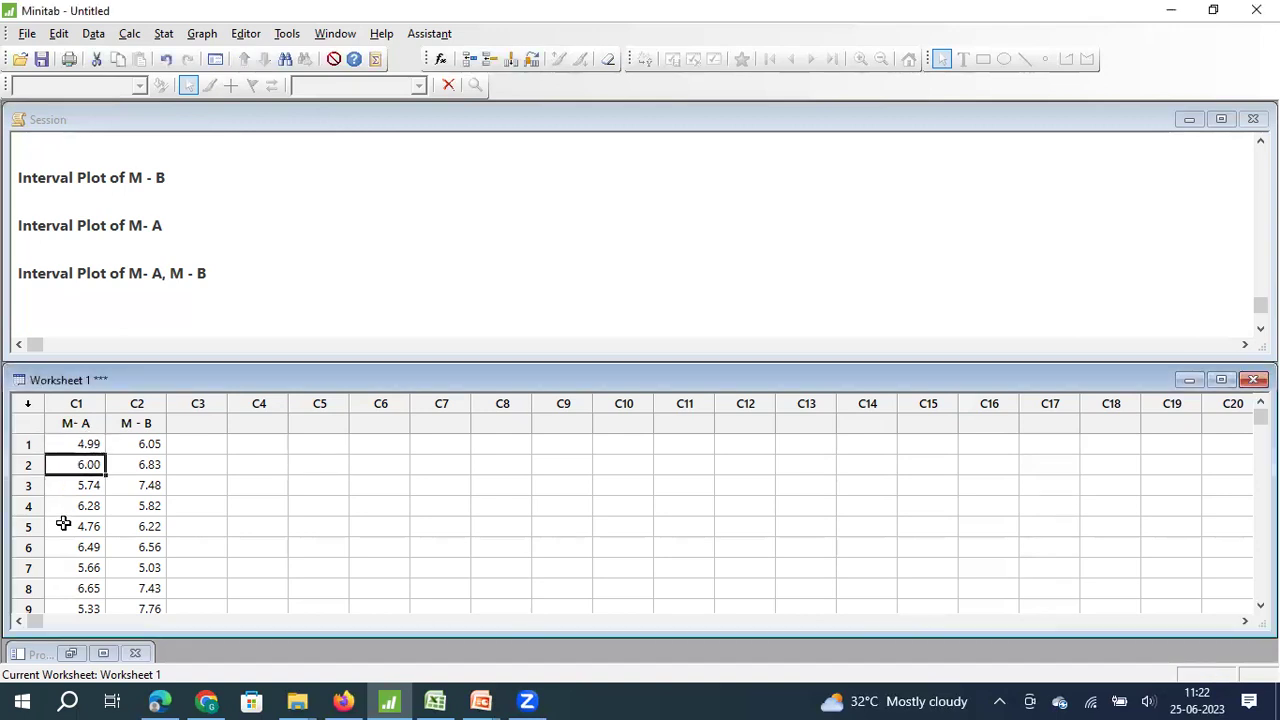
{"action": "key", "text": "Down"}
{"action": "key", "text": "Down"}
{"action": "key", "text": "Down"}
{"action": "key", "text": "Down"}
{"action": "key", "text": "Down"}
{"action": "key", "text": "Down"}
{"action": "key", "text": "Down"}
{"action": "key", "text": "Down"}
{"action": "key", "text": "Down"}
{"action": "key", "text": "Down"}
{"action": "key", "text": "Down"}
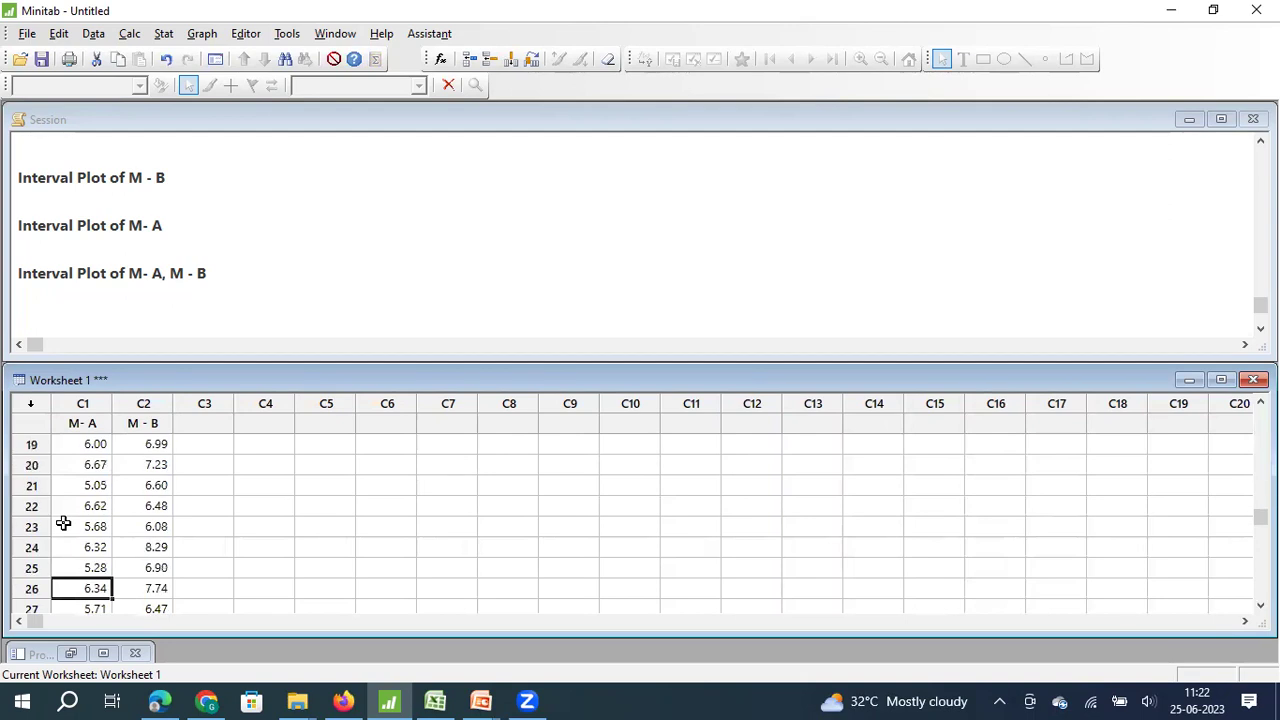
{"action": "key", "text": "Down"}
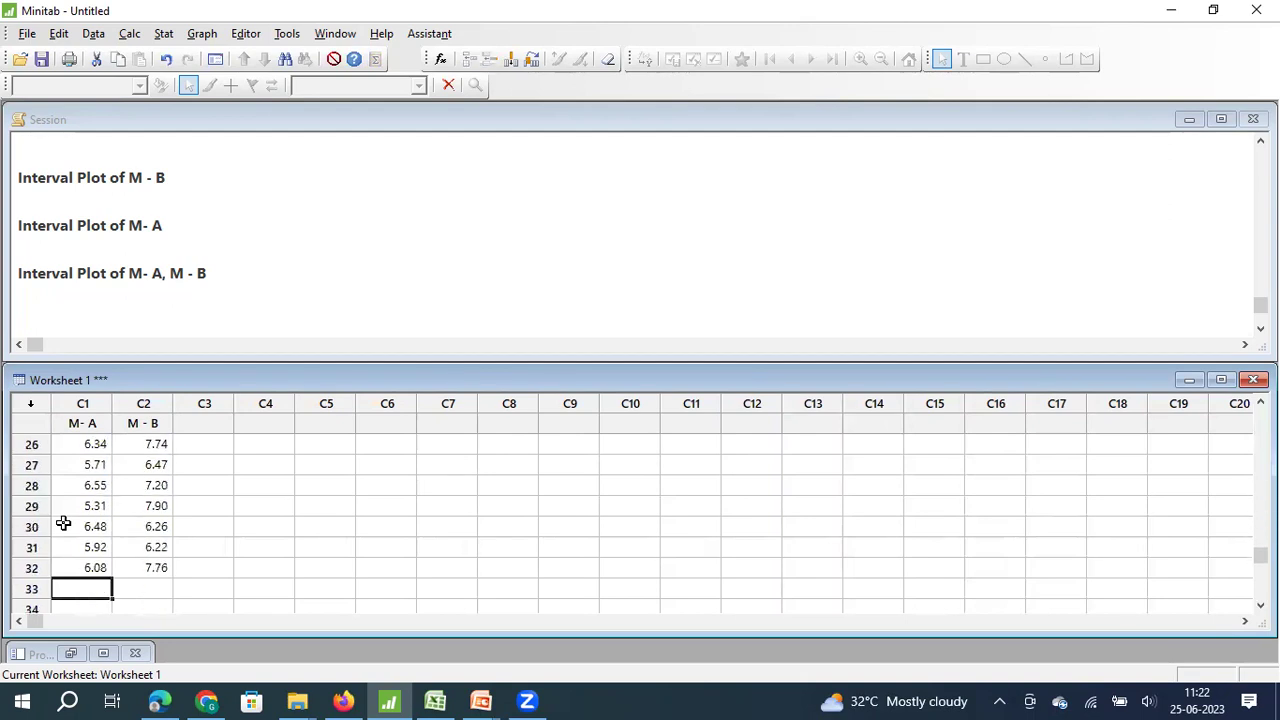
{"action": "key", "text": "Up"}
{"action": "key", "text": "Up"}
{"action": "key", "text": "Up"}
{"action": "key", "text": "Up"}
{"action": "key", "text": "Up"}
{"action": "key", "text": "Up"}
{"action": "key", "text": "Up"}
{"action": "key", "text": "Up"}
{"action": "key", "text": "Up"}
{"action": "key", "text": "Up"}
{"action": "key", "text": "Up"}
{"action": "key", "text": "Up"}
{"action": "key", "text": "Up"}
{"action": "key", "text": "Up"}
{"action": "key", "text": "Up"}
{"action": "key", "text": "Up"}
{"action": "key", "text": "Up"}
{"action": "key", "text": "Up"}
{"action": "key", "text": "Up"}
{"action": "key", "text": "Up"}
{"action": "key", "text": "Up"}
{"action": "key", "text": "Up"}
{"action": "key", "text": "Up"}
{"action": "key", "text": "Up"}
{"action": "key", "text": "Up"}
{"action": "key", "text": "Up"}
{"action": "key", "text": "Up"}
{"action": "key", "text": "Up"}
{"action": "key", "text": "Up"}
{"action": "key", "text": "Up"}
{"action": "key", "text": "Up"}
{"action": "key", "text": "Up"}
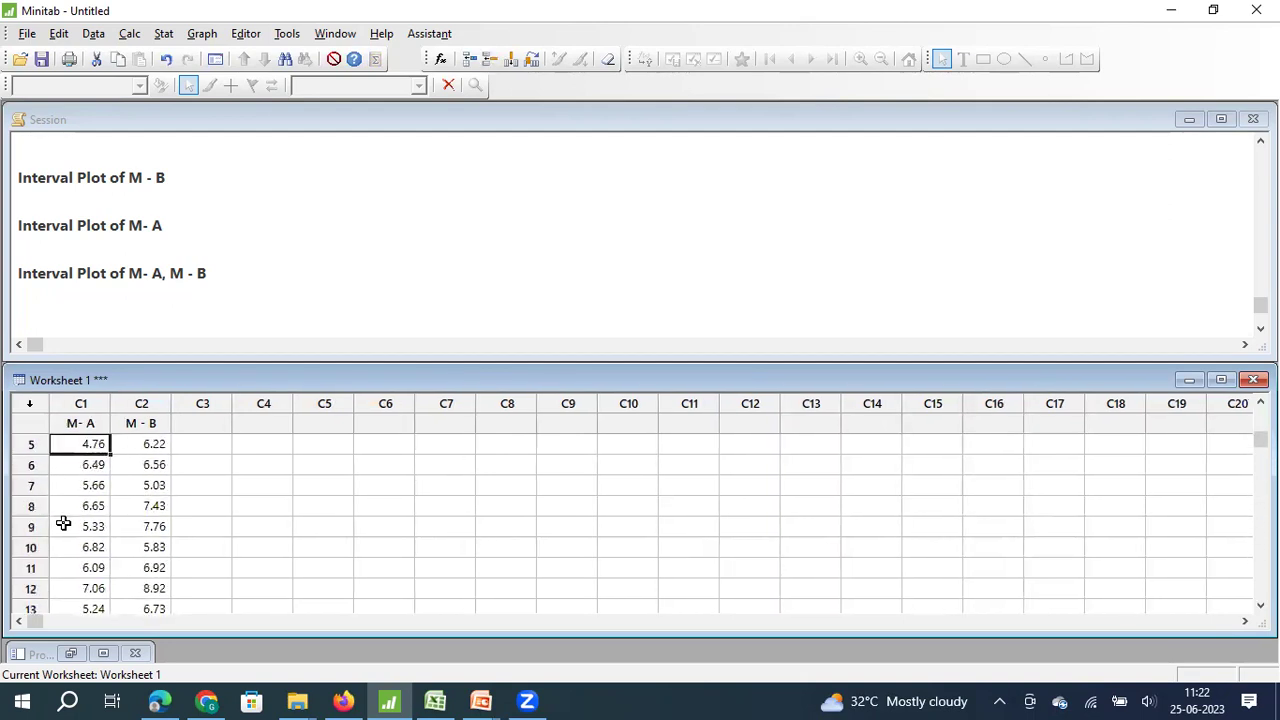
{"action": "key", "text": "Right"}
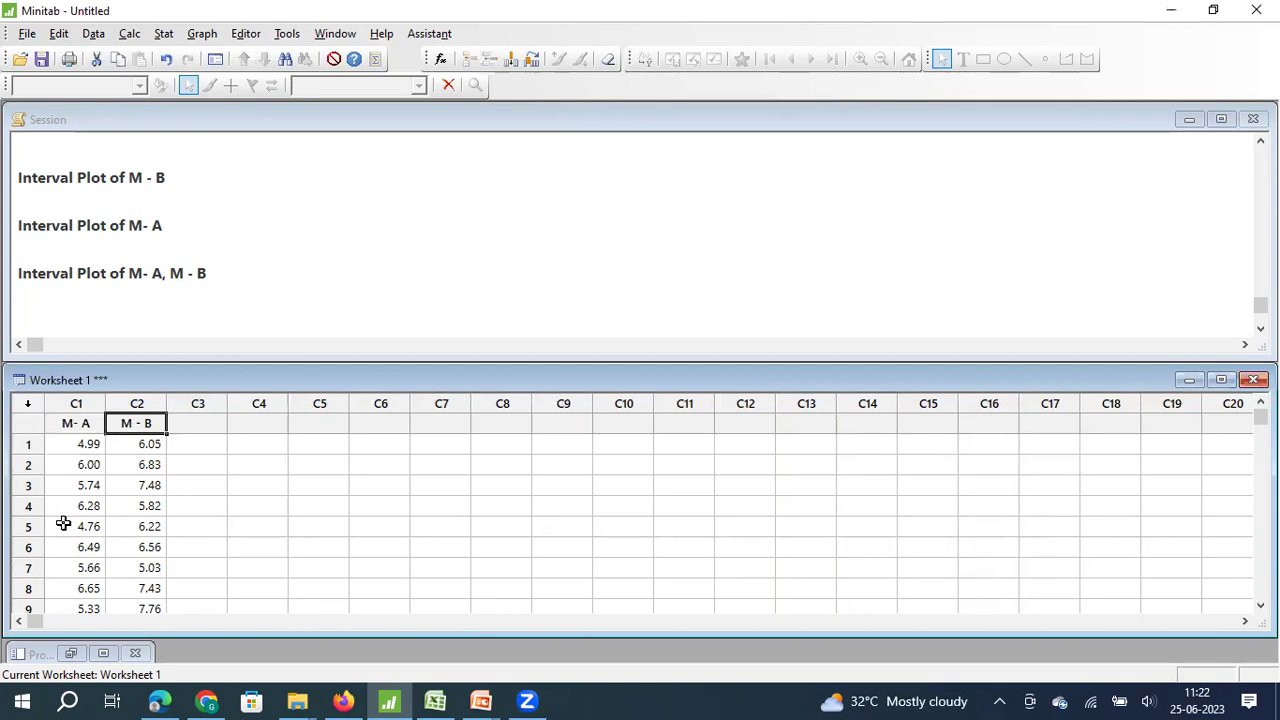
{"action": "key", "text": "Down"}
{"action": "key", "text": "Down"}
{"action": "key", "text": "Down"}
{"action": "key", "text": "Down"}
{"action": "key", "text": "Down"}
{"action": "key", "text": "Down"}
{"action": "key", "text": "Down"}
{"action": "key", "text": "Down"}
{"action": "key", "text": "Down"}
{"action": "key", "text": "Down"}
{"action": "key", "text": "Down"}
{"action": "key", "text": "Down"}
{"action": "key", "text": "Down"}
{"action": "key", "text": "Down"}
{"action": "key", "text": "Down"}
{"action": "key", "text": "Down"}
{"action": "key", "text": "Down"}
{"action": "key", "text": "Down"}
{"action": "key", "text": "Down"}
{"action": "key", "text": "Down"}
{"action": "key", "text": "Down"}
{"action": "key", "text": "Down"}
{"action": "key", "text": "Down"}
{"action": "key", "text": "Down"}
{"action": "key", "text": "Down"}
{"action": "key", "text": "Down"}
{"action": "key", "text": "Down"}
{"action": "key", "text": "Down"}
{"action": "key", "text": "Down"}
{"action": "key", "text": "Down"}
{"action": "key", "text": "Down"}
{"action": "key", "text": "Down"}
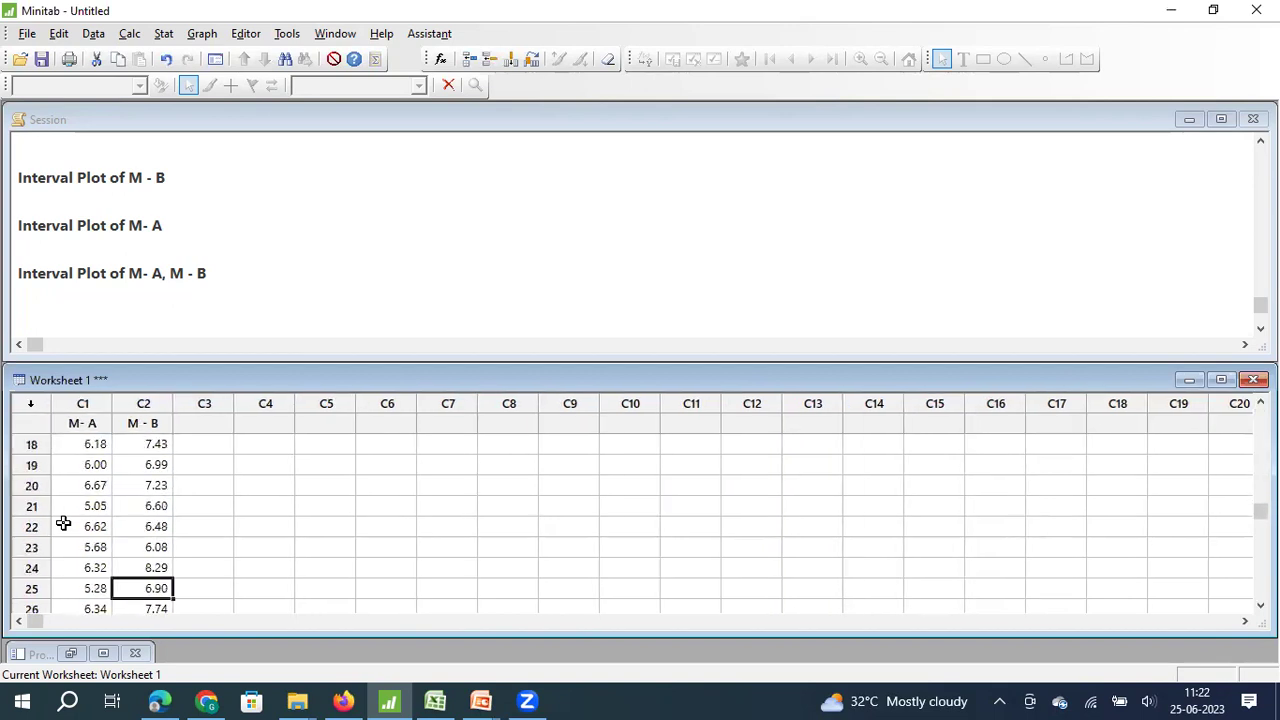
{"action": "key", "text": "Down"}
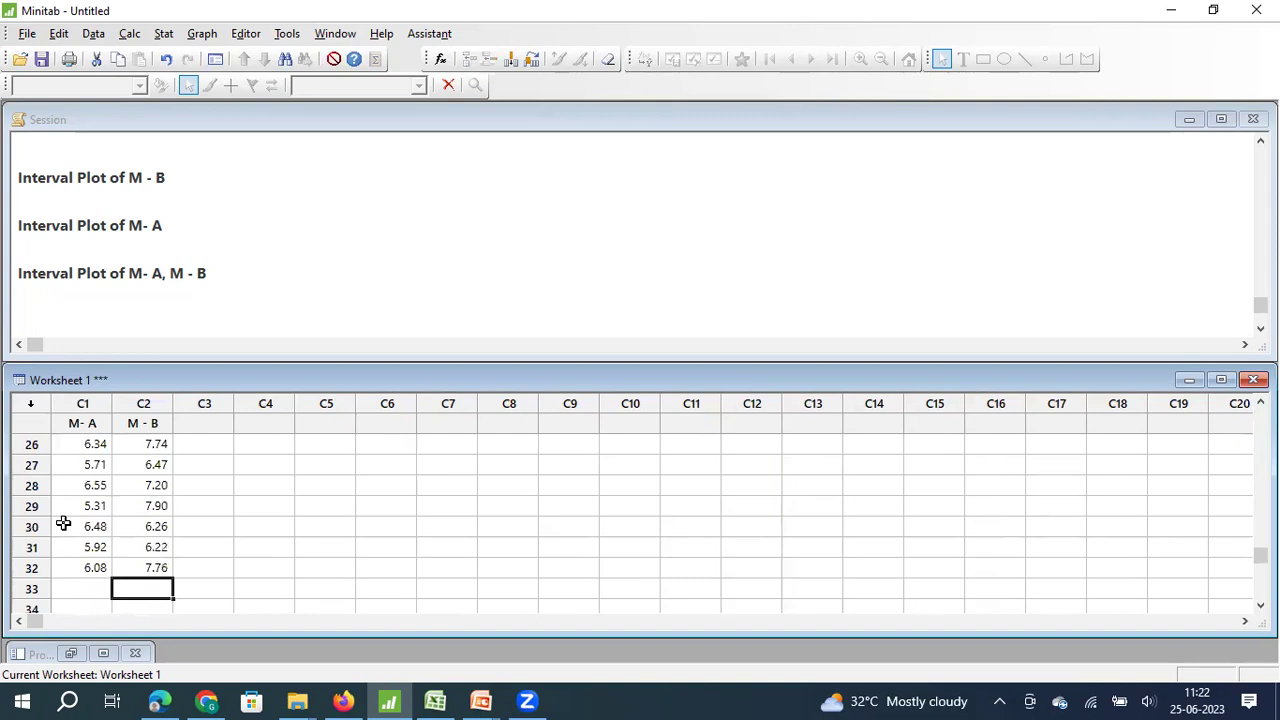
{"action": "key", "text": "Up"}
{"action": "key", "text": "Up"}
{"action": "key", "text": "Up"}
{"action": "key", "text": "Up"}
{"action": "key", "text": "Up"}
{"action": "key", "text": "Up"}
{"action": "key", "text": "Up"}
{"action": "key", "text": "Up"}
{"action": "key", "text": "Up"}
{"action": "key", "text": "Up"}
{"action": "key", "text": "Up"}
{"action": "key", "text": "Up"}
{"action": "key", "text": "Up"}
{"action": "key", "text": "Up"}
{"action": "key", "text": "Up"}
{"action": "key", "text": "Up"}
{"action": "key", "text": "Up"}
{"action": "key", "text": "Up"}
{"action": "key", "text": "Up"}
{"action": "key", "text": "Up"}
{"action": "key", "text": "Up"}
{"action": "key", "text": "Up"}
{"action": "key", "text": "Up"}
{"action": "key", "text": "Up"}
{"action": "key", "text": "Up"}
{"action": "key", "text": "Up"}
{"action": "key", "text": "Up"}
{"action": "key", "text": "Up"}
{"action": "key", "text": "Up"}
{"action": "key", "text": "Up"}
{"action": "key", "text": "Up"}
{"action": "key", "text": "Up"}
{"action": "key", "text": "Up"}
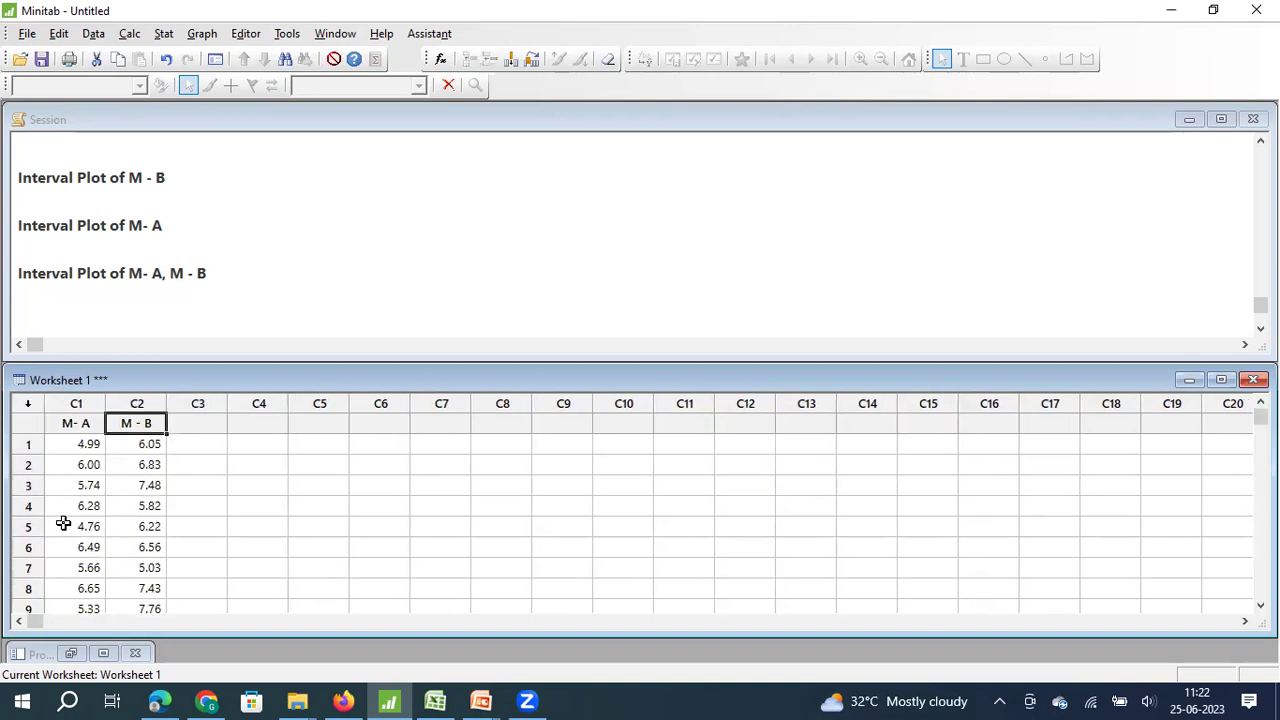
{"action": "key", "text": "Down"}
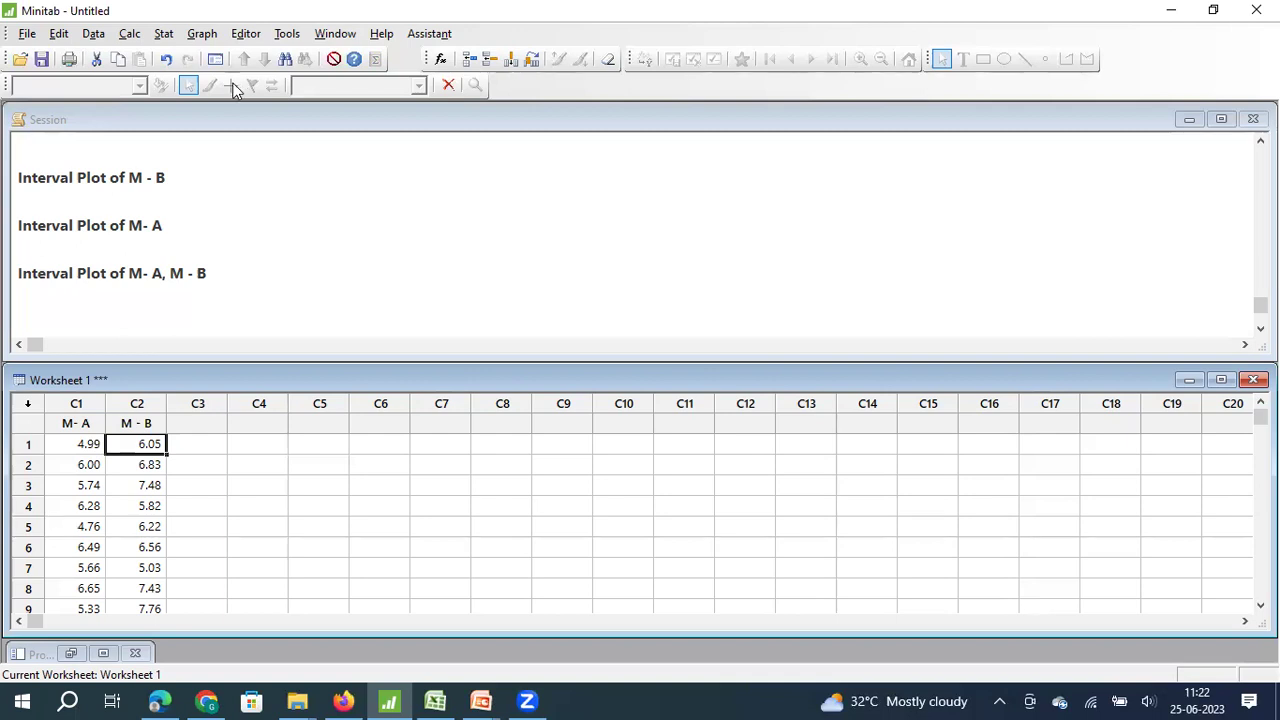
Step: Create a One Y Simple interval plot with C1 M-A as the graph variable
{"action": "left_click", "coordinate": [200, 34]}
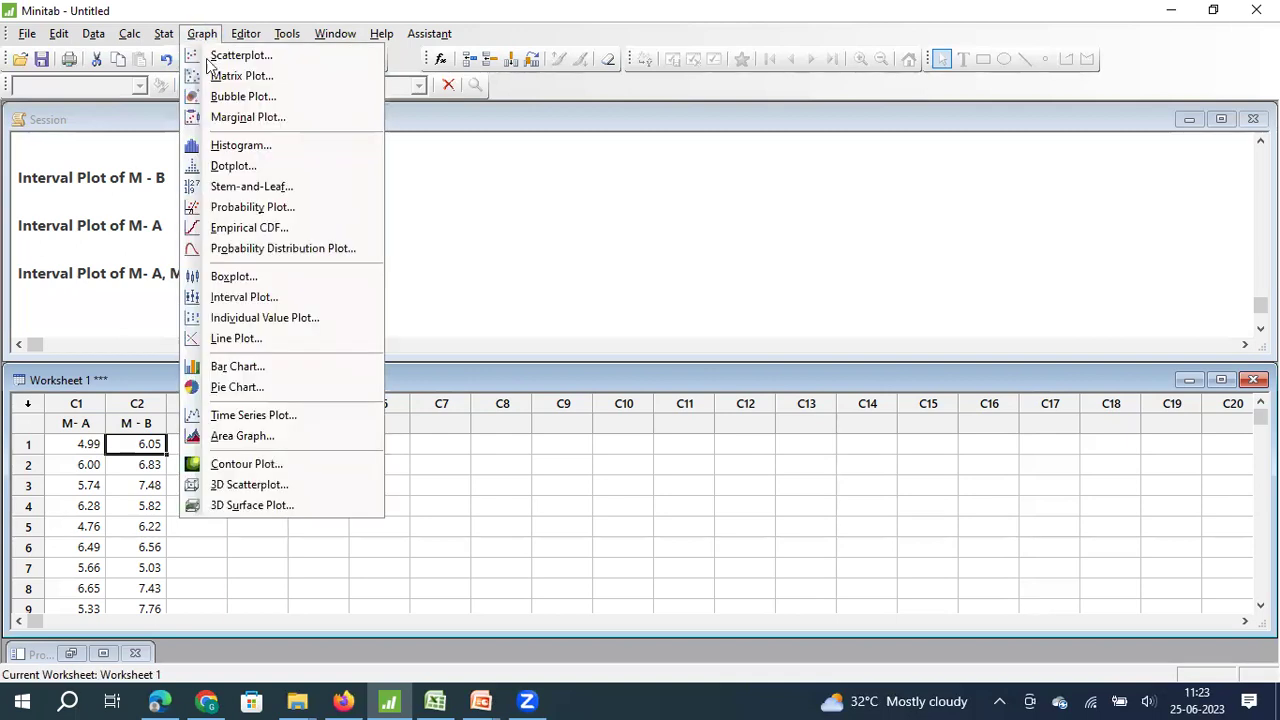
{"action": "left_click", "coordinate": [250, 298]}
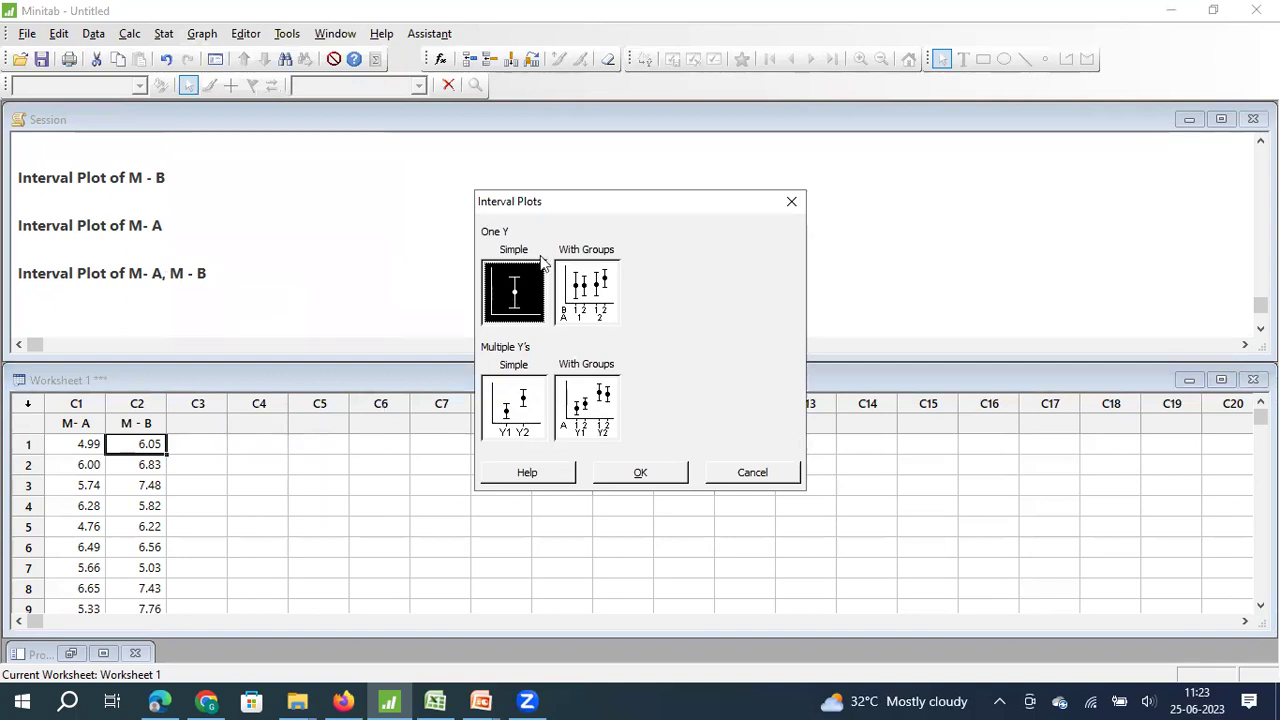
{"action": "left_click", "coordinate": [624, 474]}
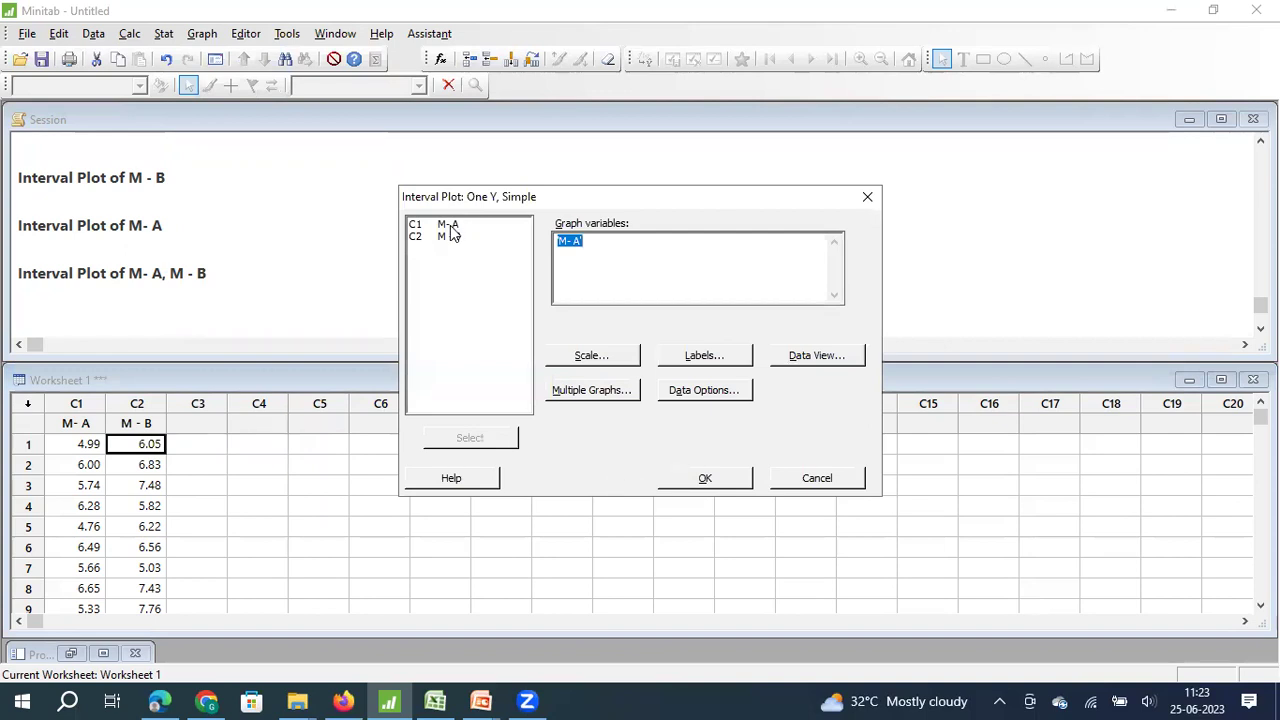
{"action": "double_click", "coordinate": [449, 226]}
{"action": "left_click", "coordinate": [706, 480]}
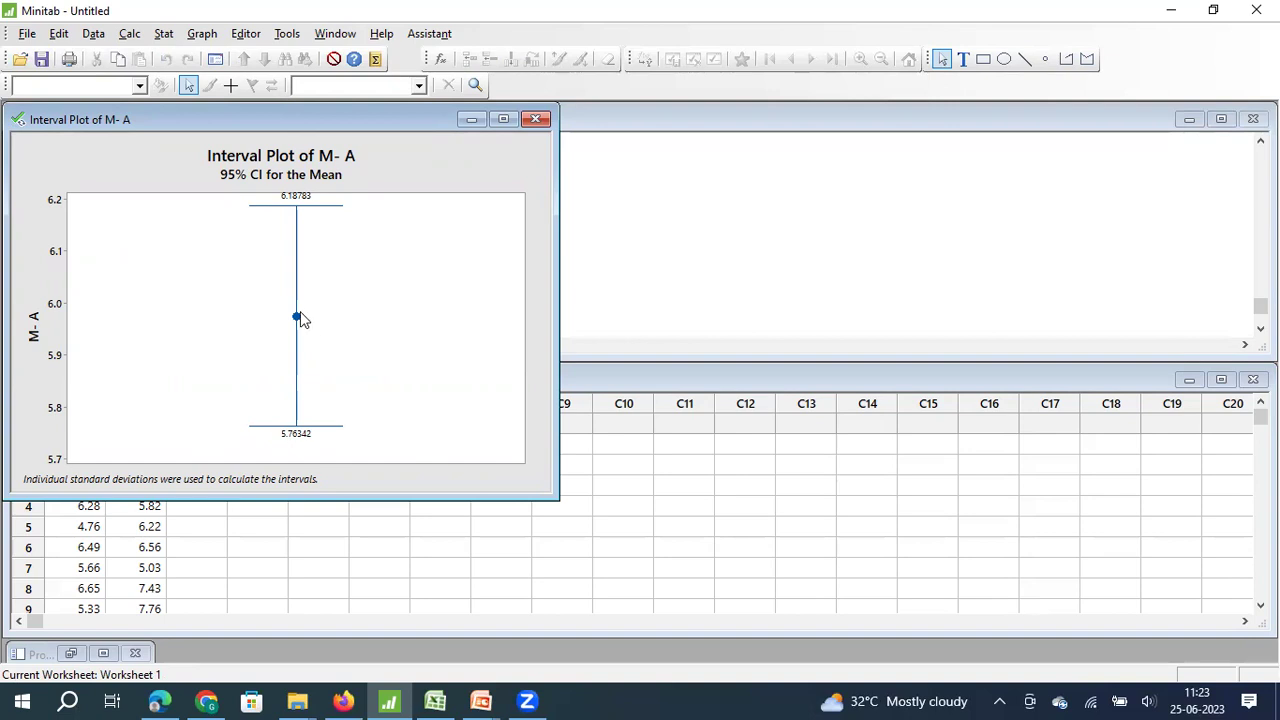
Step: Inspect the M-A interval plot's 95% CI (5.76342 to 6.18783) and maximize its window
{"action": "mouse_move", "coordinate": [296, 315]}
{"action": "mouse_move", "coordinate": [298, 432]}
{"action": "left_click", "coordinate": [503, 119]}
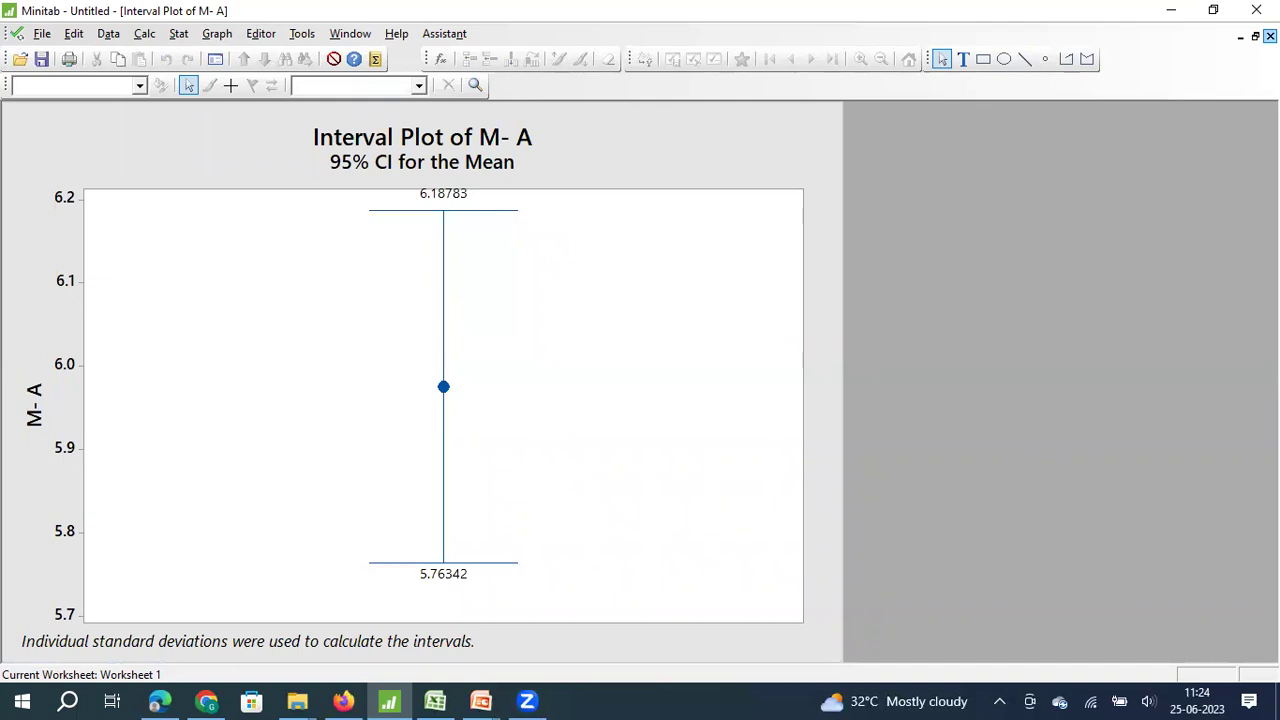
Step: Minimize the M-A plot and set up a Multiple Y's Simple interval plot of M-A and M-B
{"action": "left_click", "coordinate": [1240, 36]}
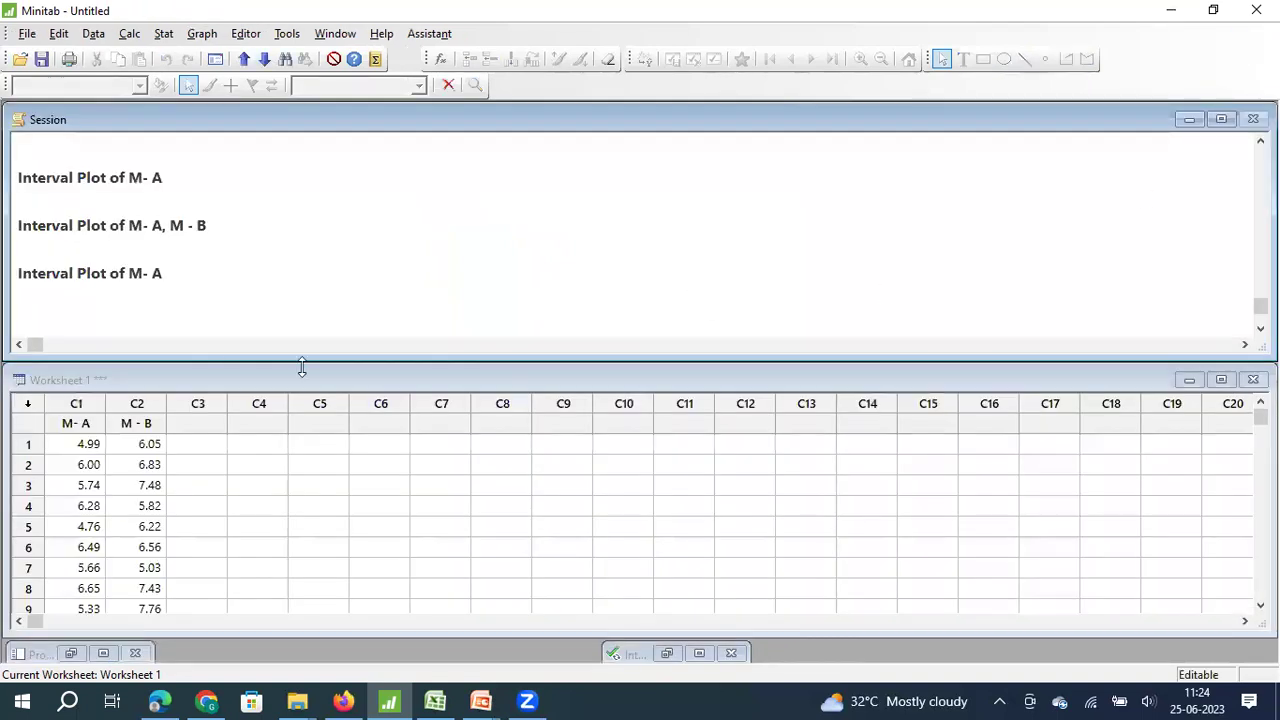
{"action": "left_click", "coordinate": [200, 35]}
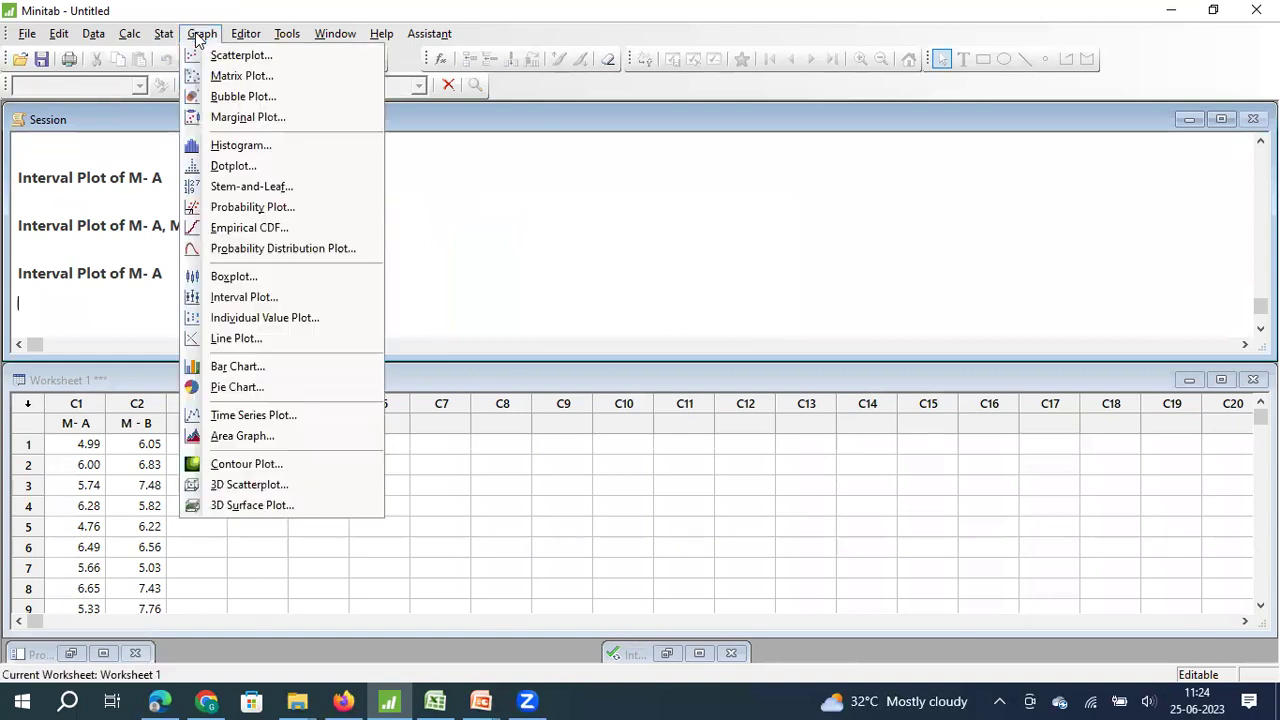
{"action": "left_click", "coordinate": [245, 297]}
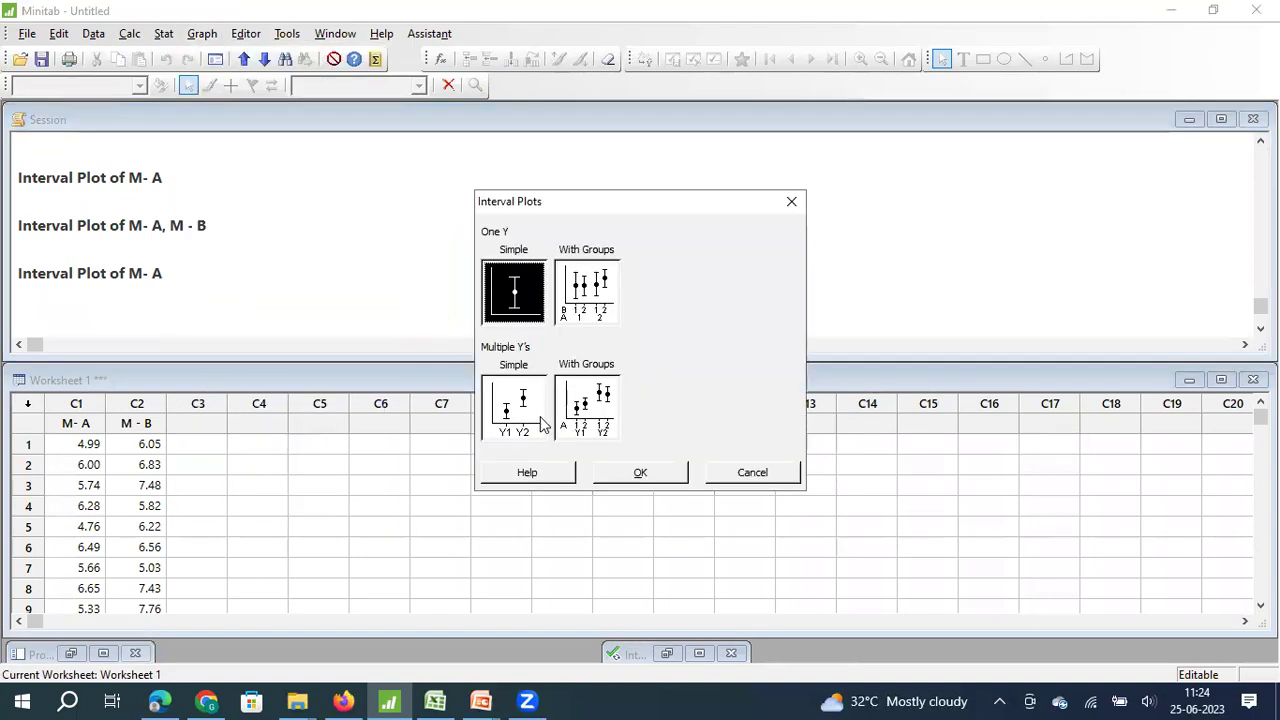
{"action": "left_click", "coordinate": [513, 401]}
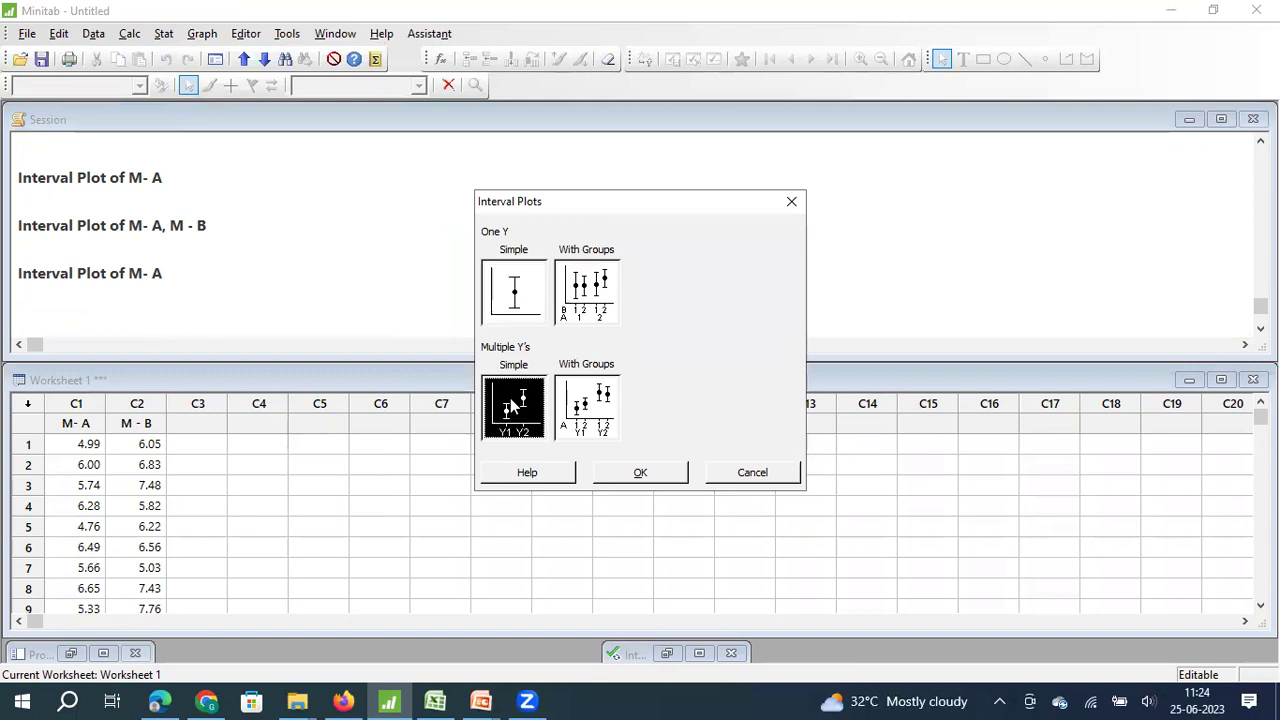
{"action": "left_click", "coordinate": [646, 480]}
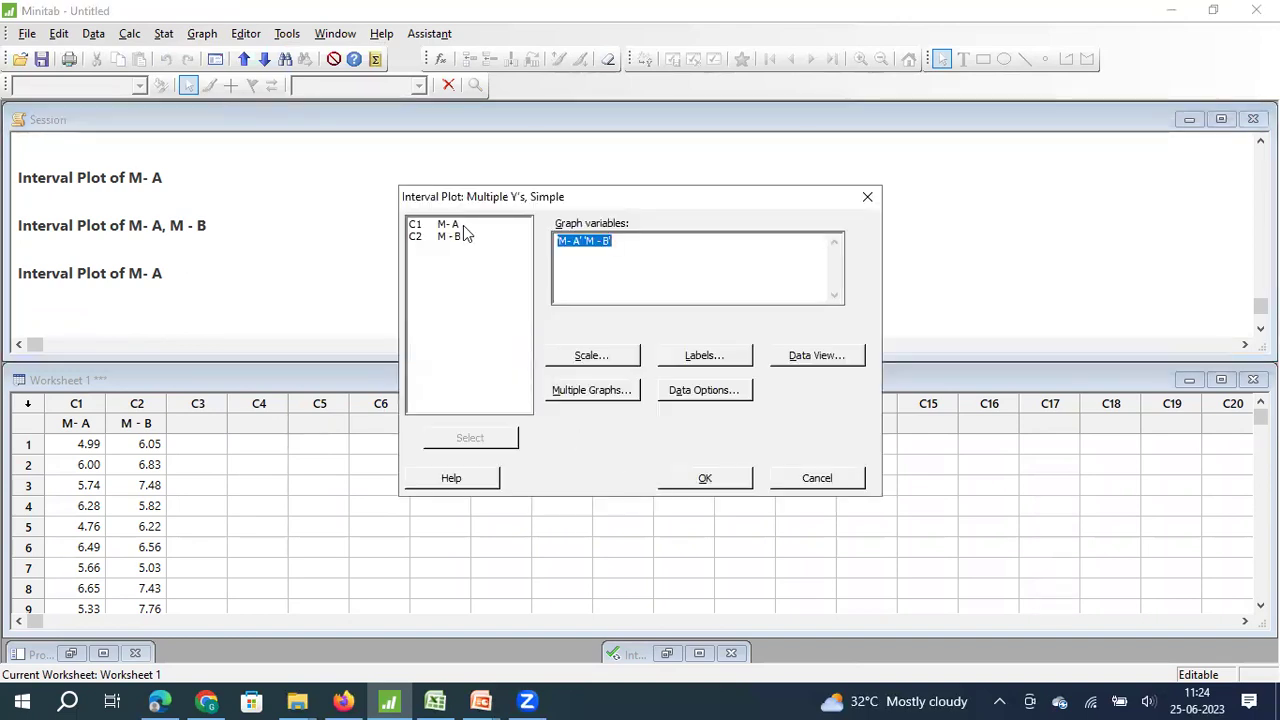
{"action": "double_click", "coordinate": [458, 227]}
{"action": "double_click", "coordinate": [449, 237]}
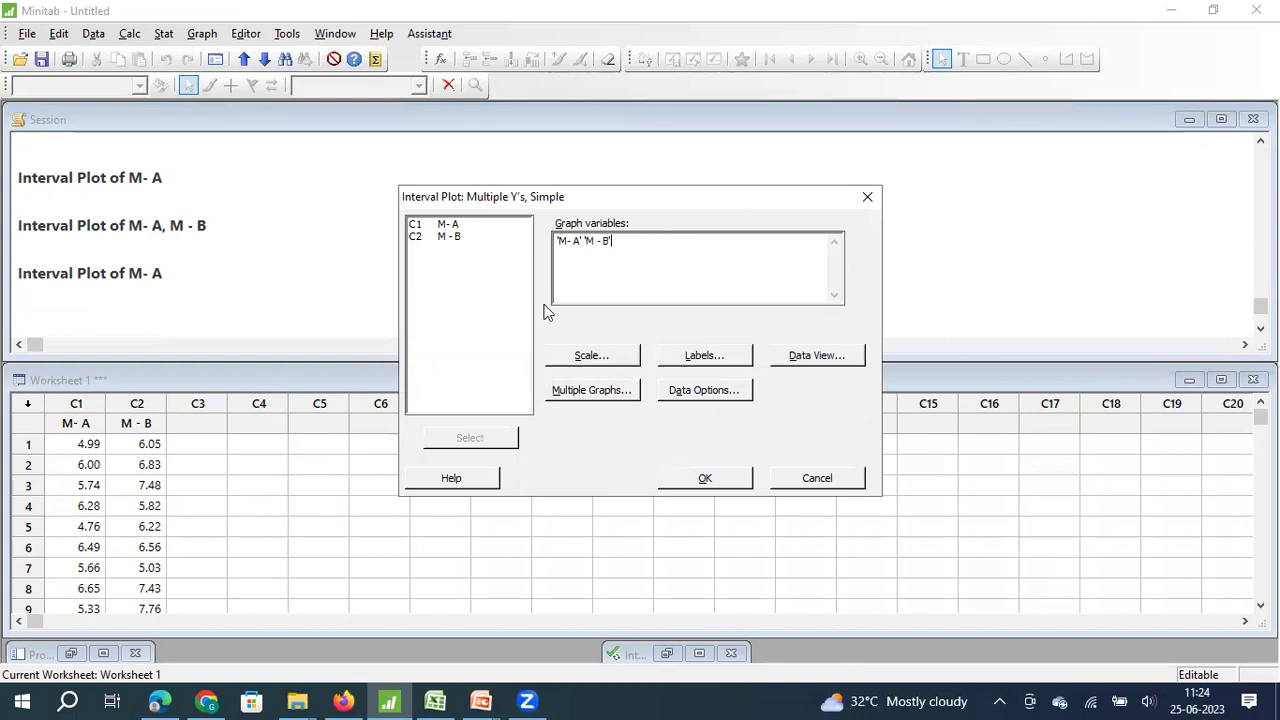
Step: Generate the combined plot showing non-overlapping 95% CIs: M-A 5.76342–6.18783, M-B 6.53291–7.16459
{"action": "left_click", "coordinate": [706, 479]}
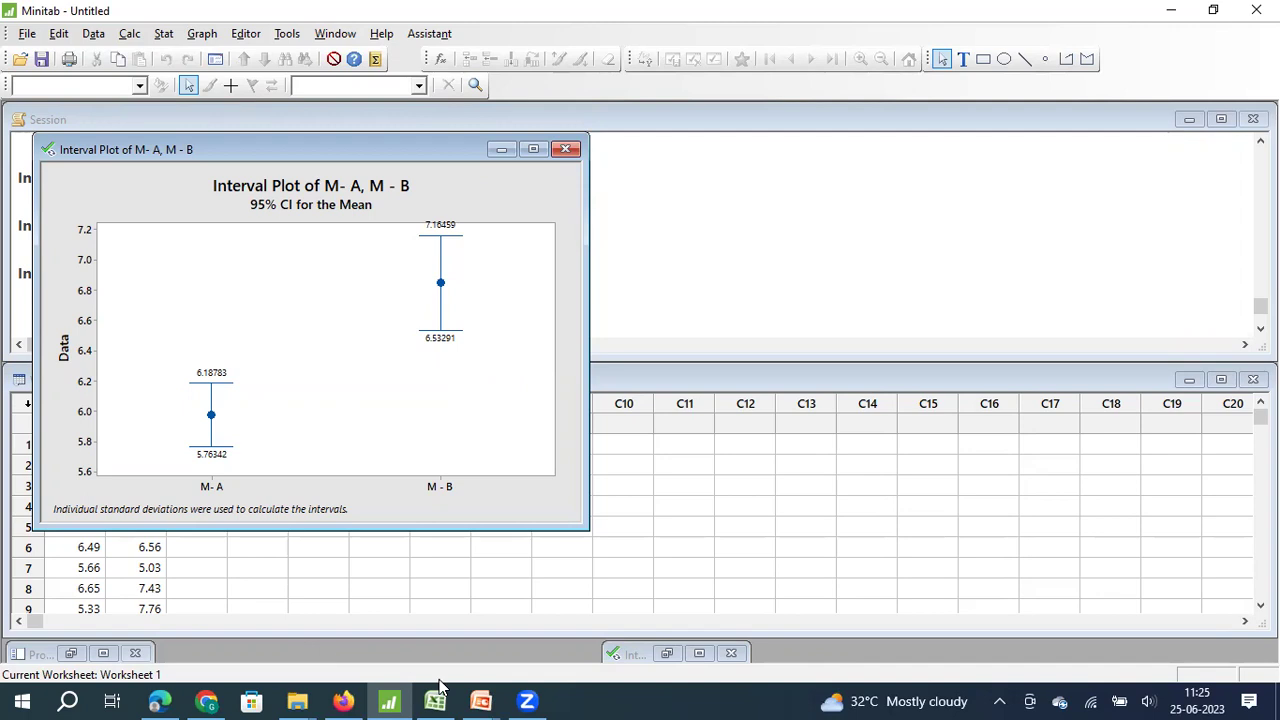
{"action": "mouse_move", "coordinate": [468, 698]}
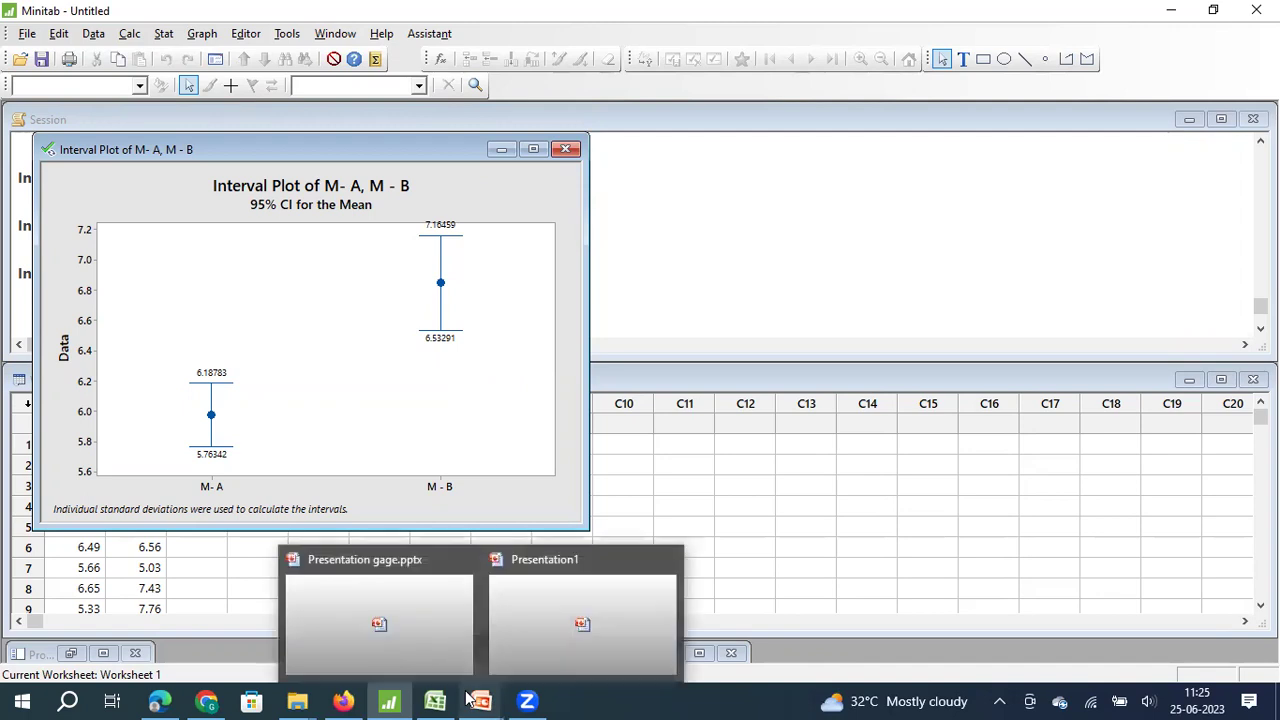
{"action": "left_click", "coordinate": [589, 623]}
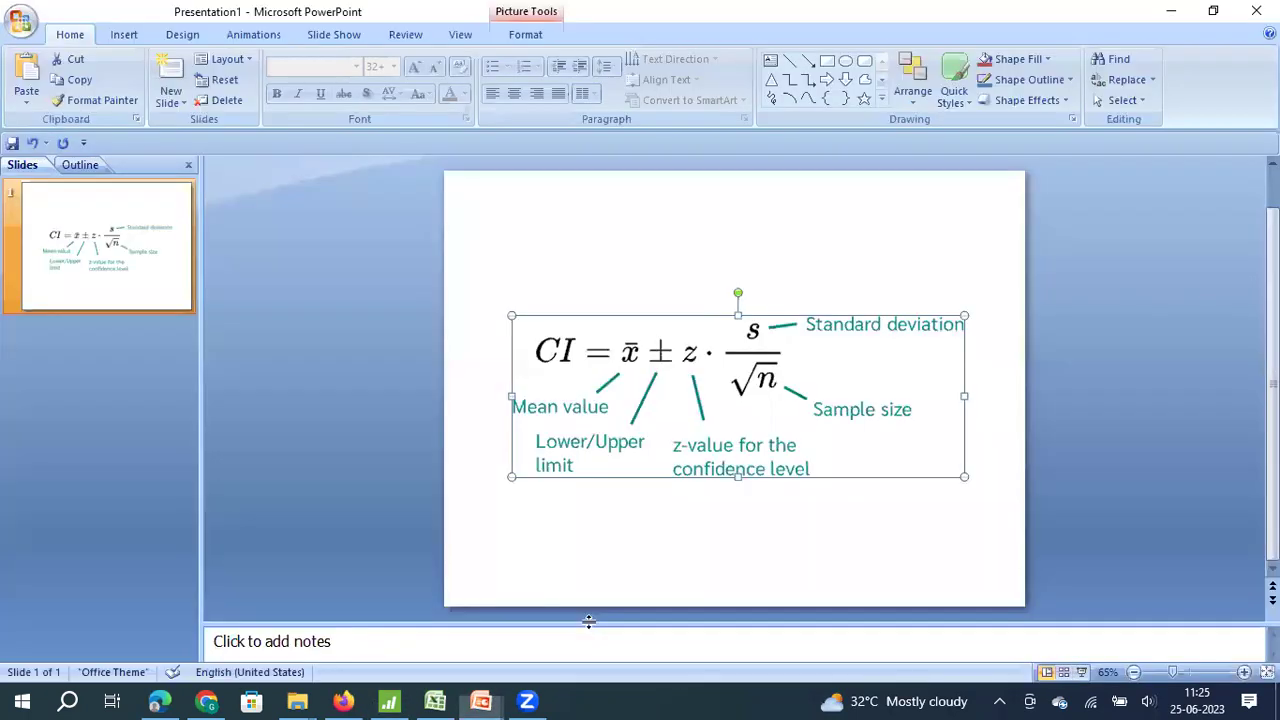
{"action": "left_click", "coordinate": [1093, 365]}
{"action": "key", "text": "F5"}
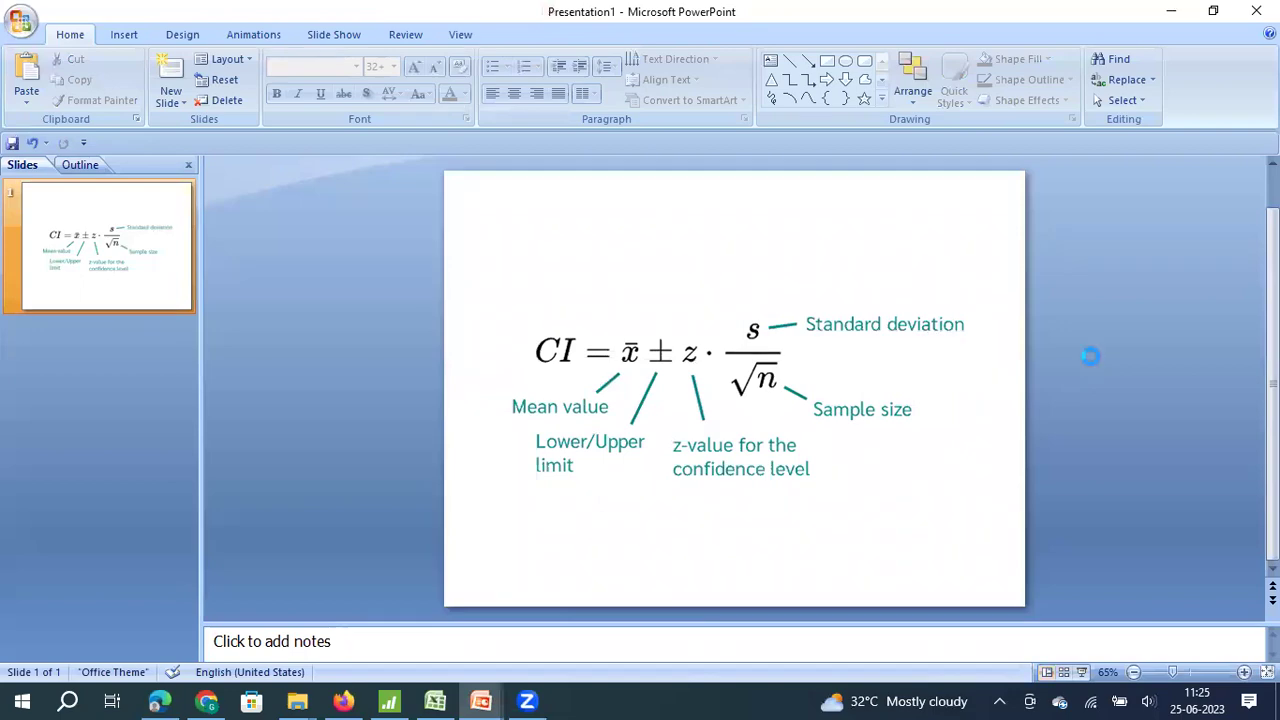